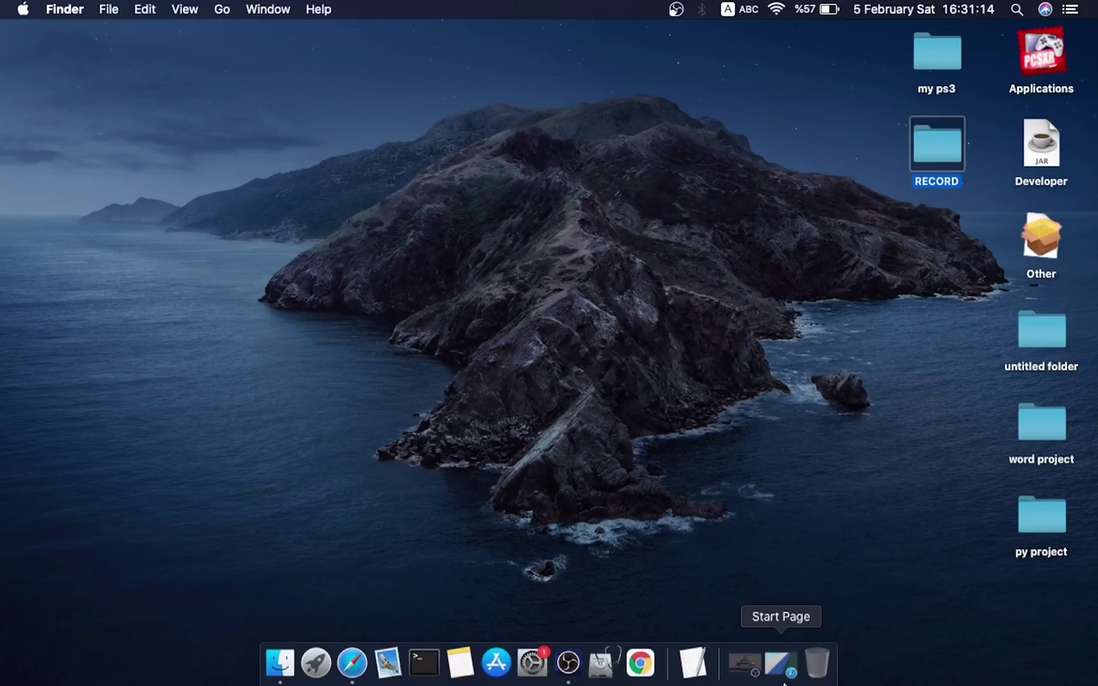
Go to mirajtechnolgy.wordpress.com's PS3 page and follow the PSN Patch post's raps file link
click(759, 664)
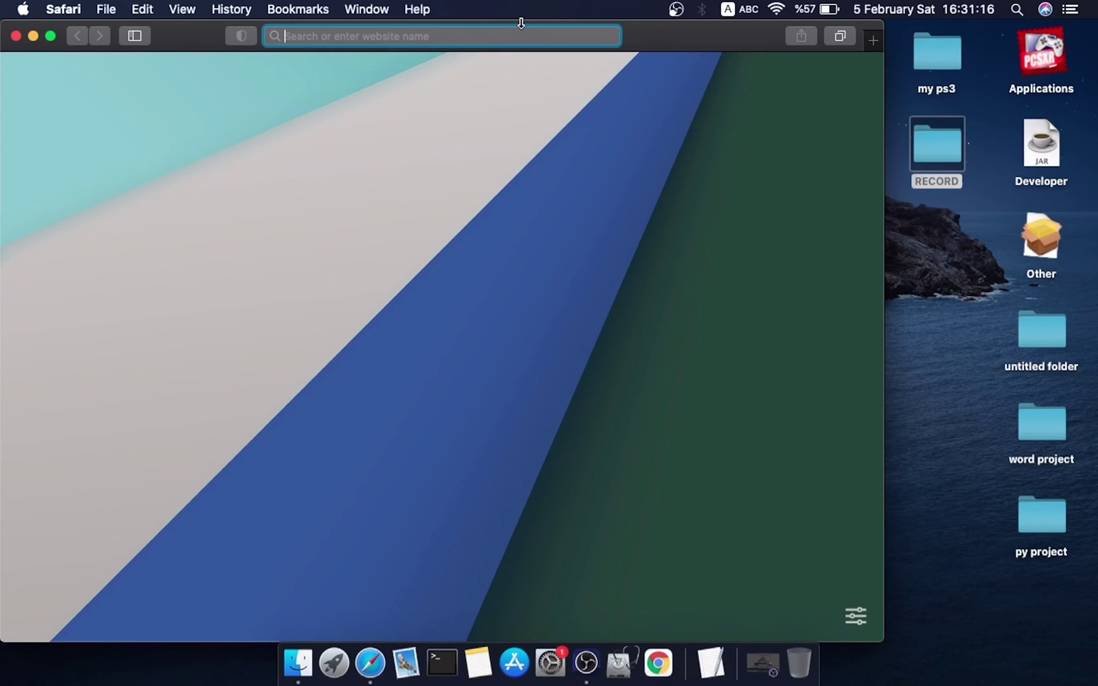
text(mirajte)
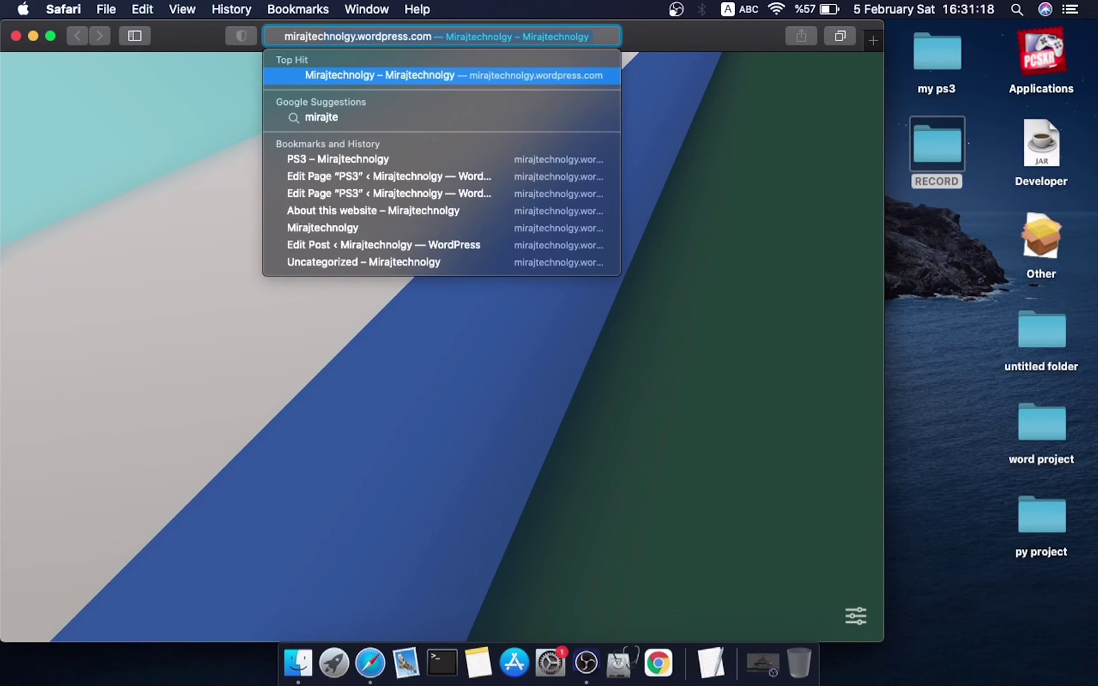
text(chnolgy.wordpres)
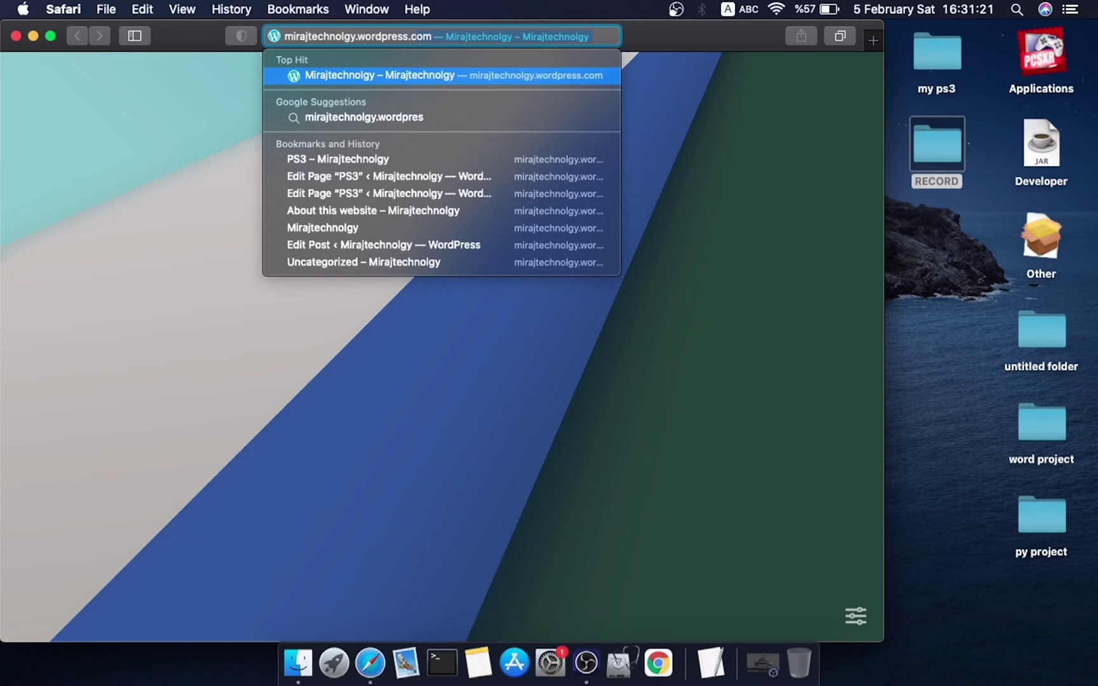
key(Return)
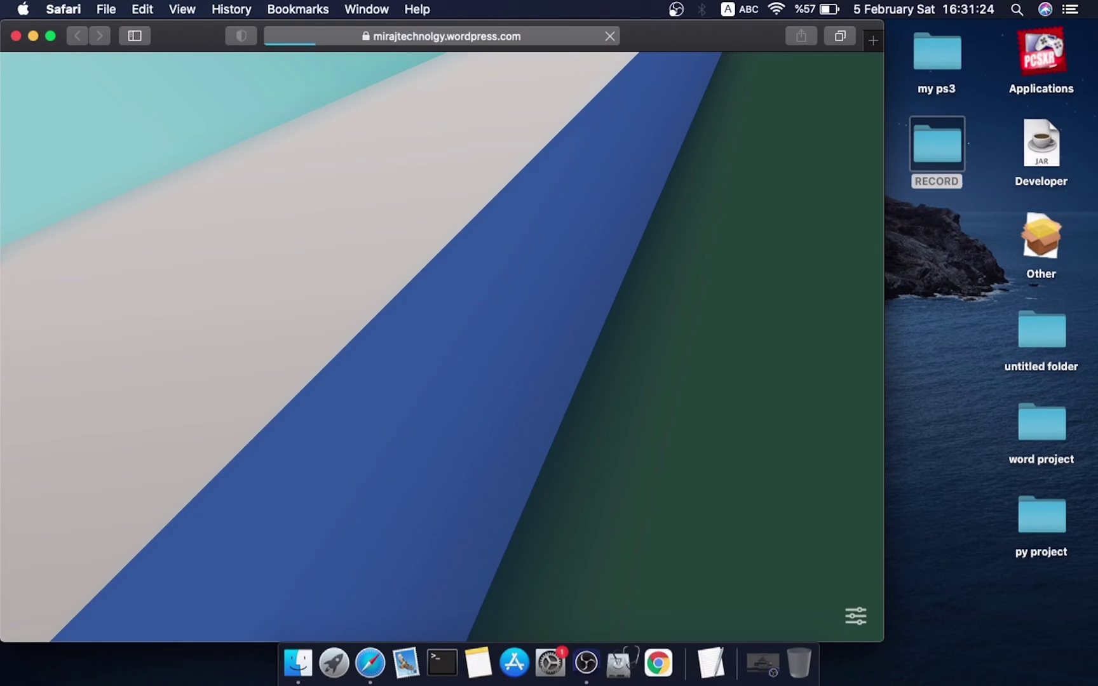
drag(671, 35, 782, 30)
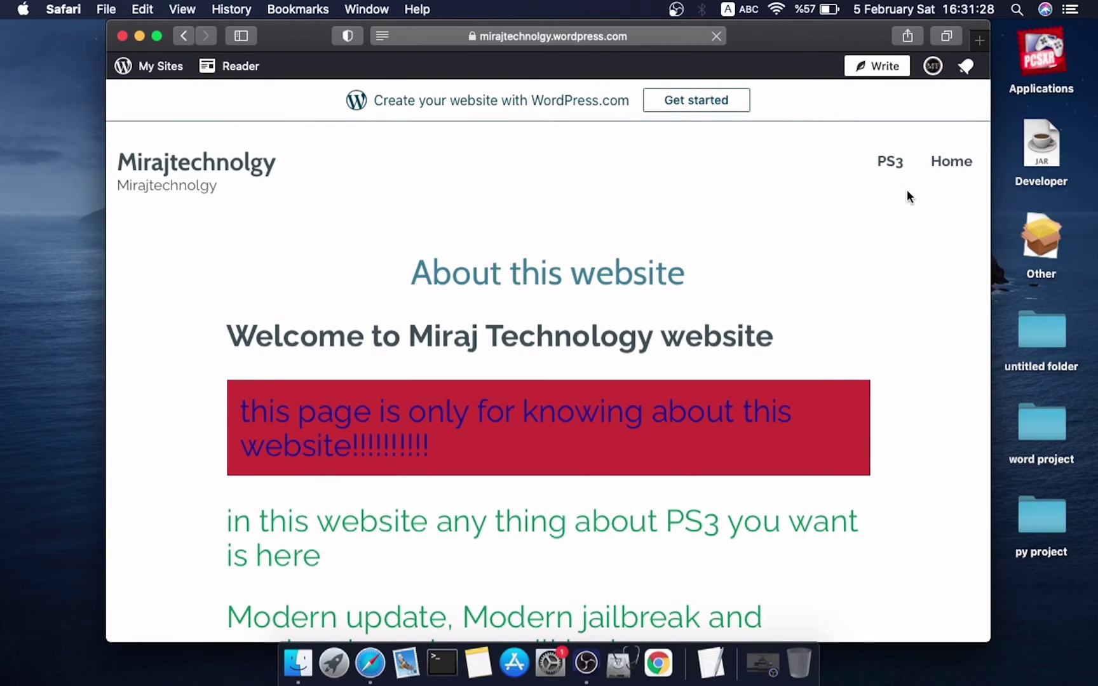
click(897, 162)
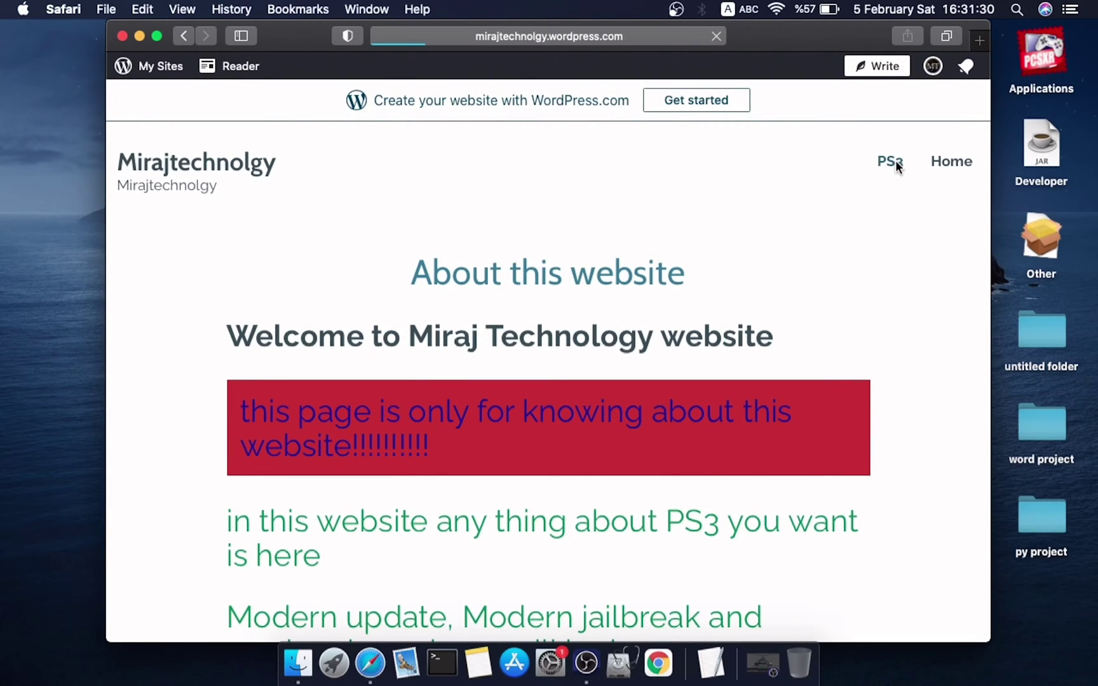
scroll(655, 251, down, 2)
scroll(654, 251, down, 5)
scroll(655, 258, down, 5)
scroll(654, 257, down, 5)
scroll(681, 212, down, 5)
scroll(681, 211, down, 3)
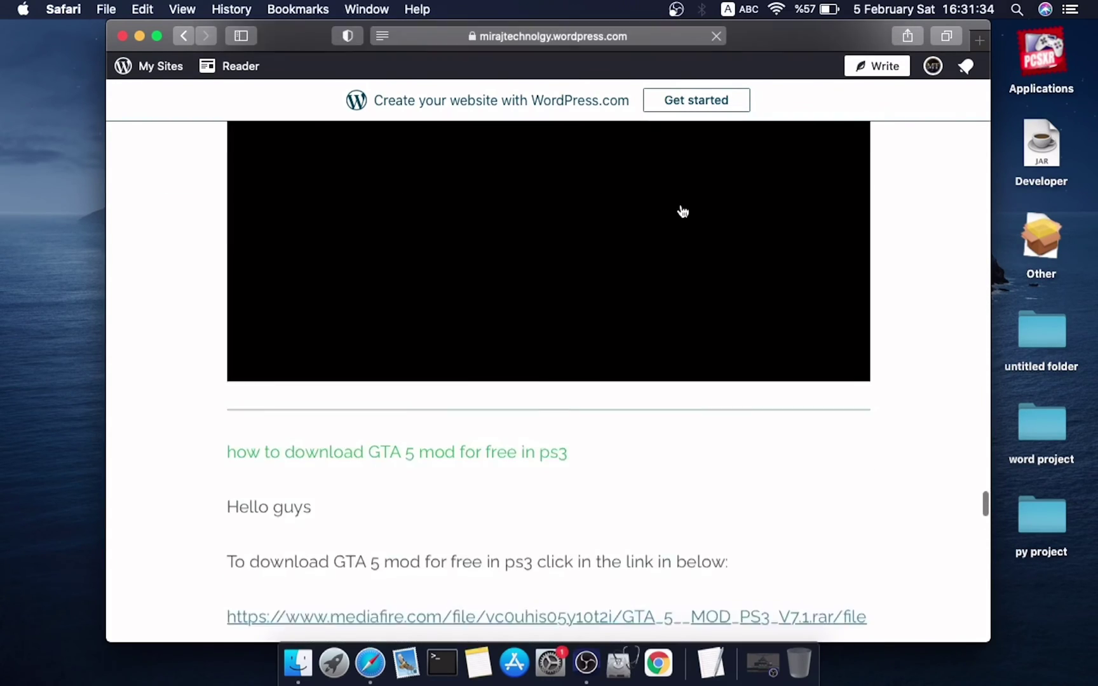
scroll(682, 211, down, 5)
scroll(682, 211, down, 2)
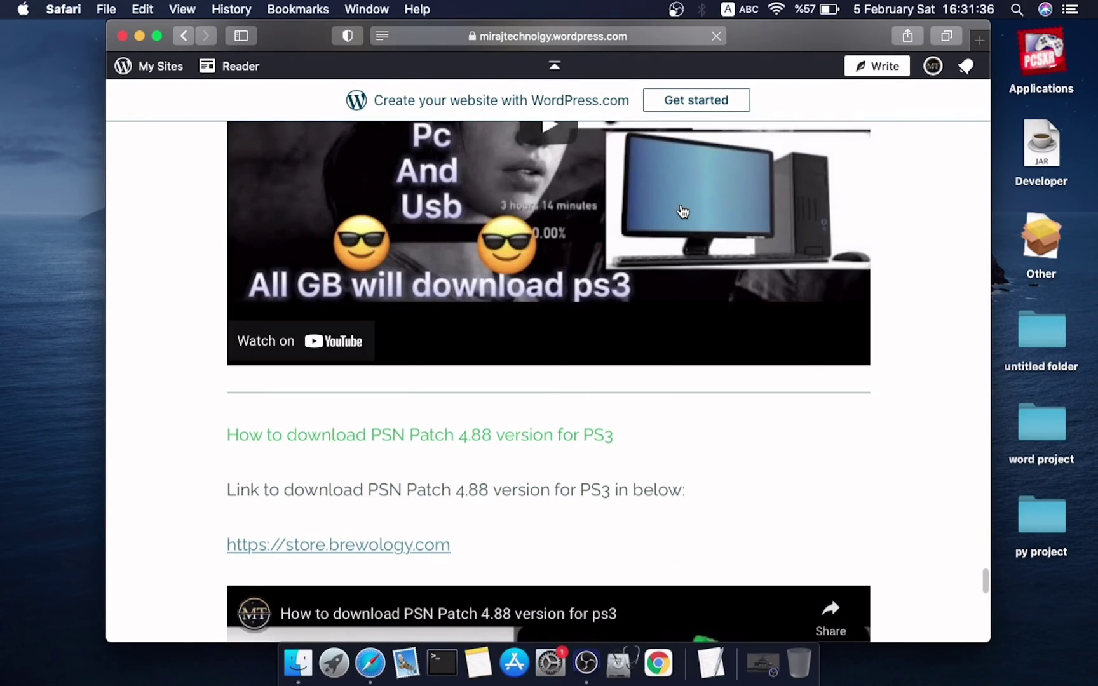
scroll(683, 211, down, 10)
scroll(436, 213, down, 2)
scroll(361, 274, up, 2)
scroll(341, 301, up, 1)
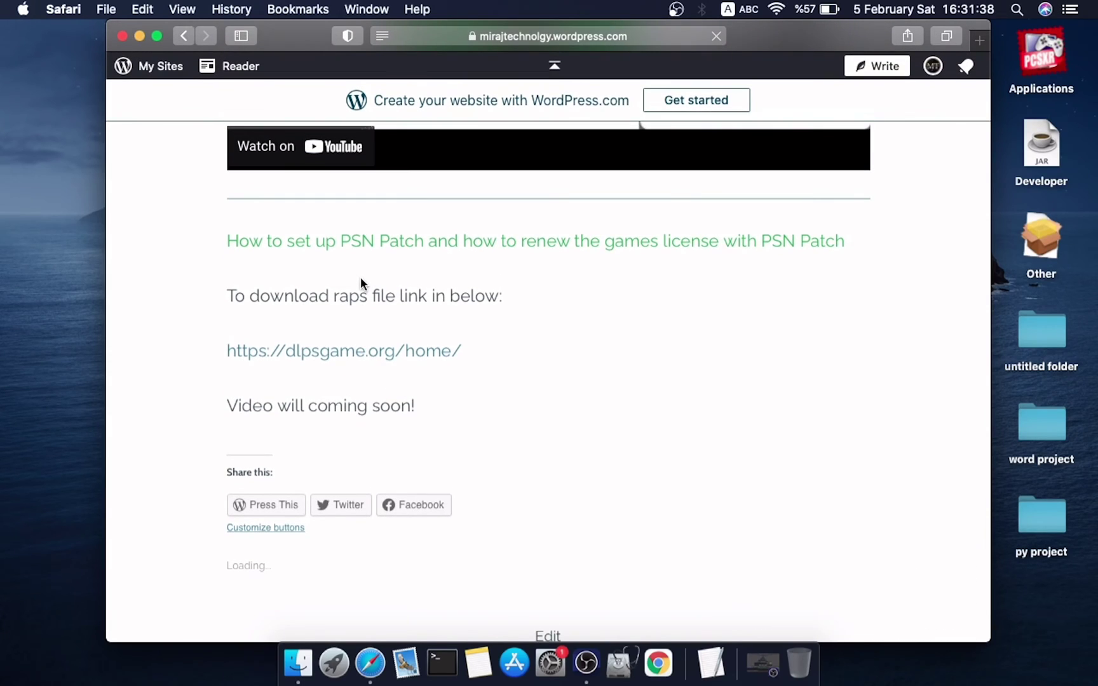
click(309, 353)
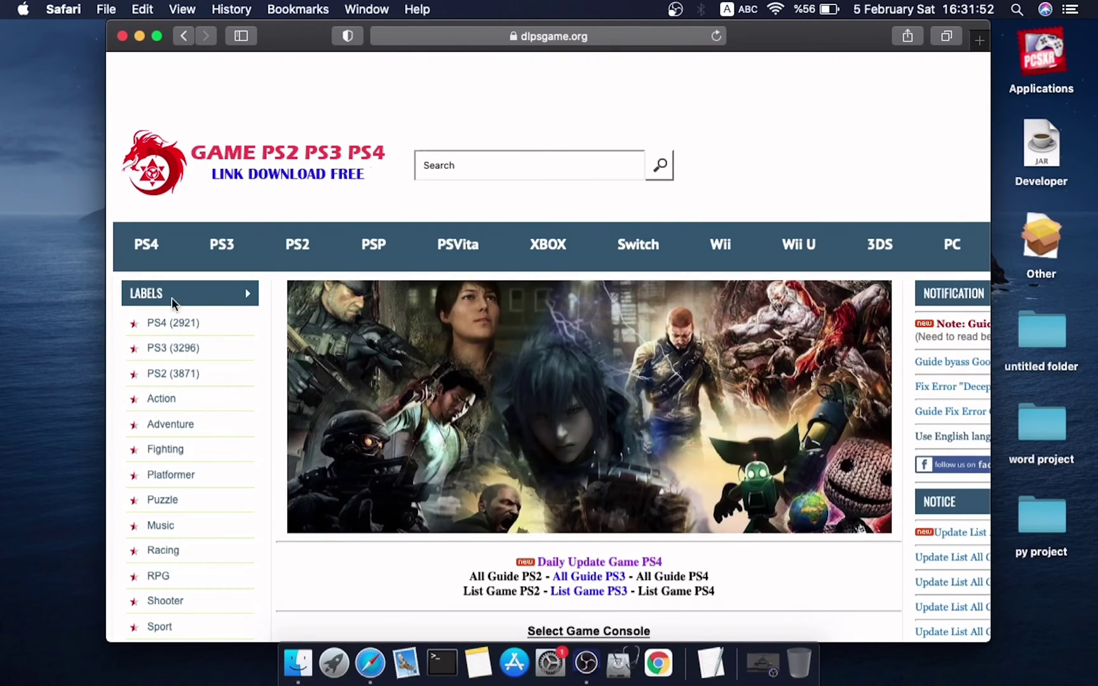
Search dlpsgame.org for 'The last of us'
click(533, 167)
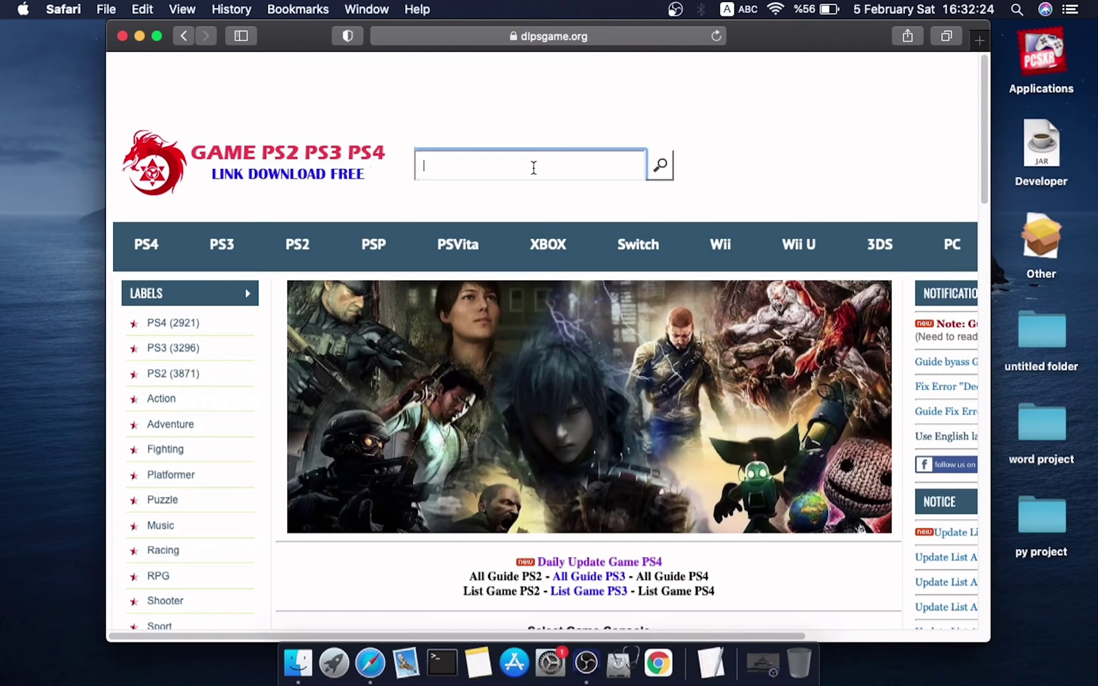
text(te last of us)
key(Return)
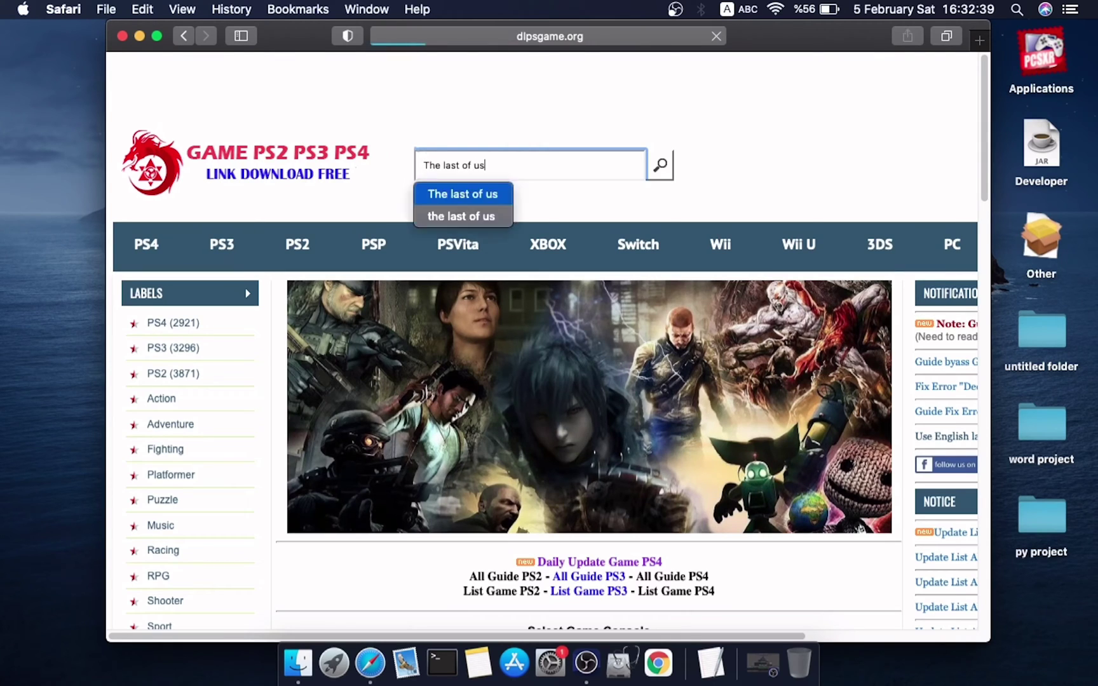
scroll(458, 204, down, 10)
scroll(458, 205, down, 1)
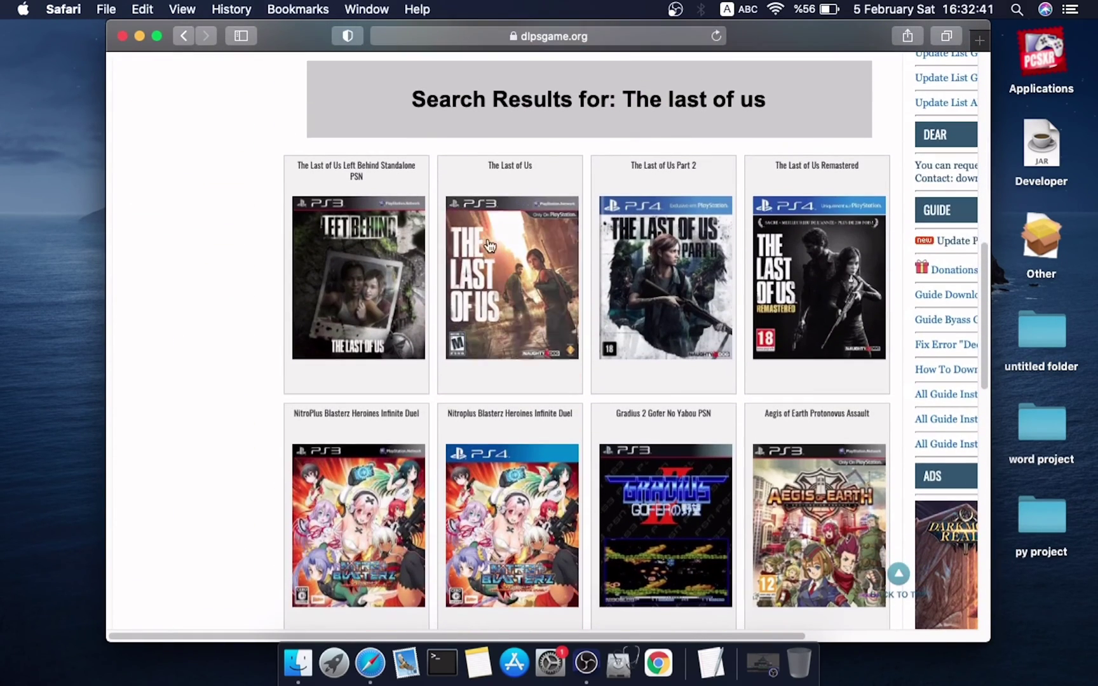
Open The Last of Us PS3 game page and scroll to its Download section
click(498, 257)
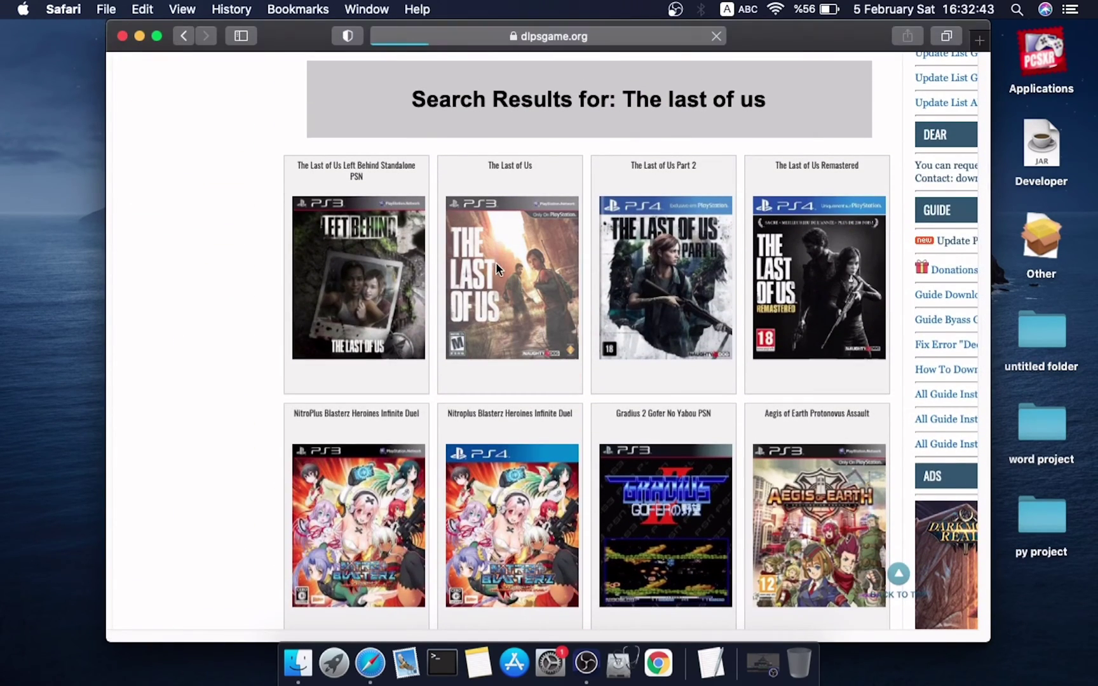
scroll(498, 265, down, 4)
scroll(498, 271, down, 5)
scroll(498, 271, down, 5)
scroll(498, 271, down, 3)
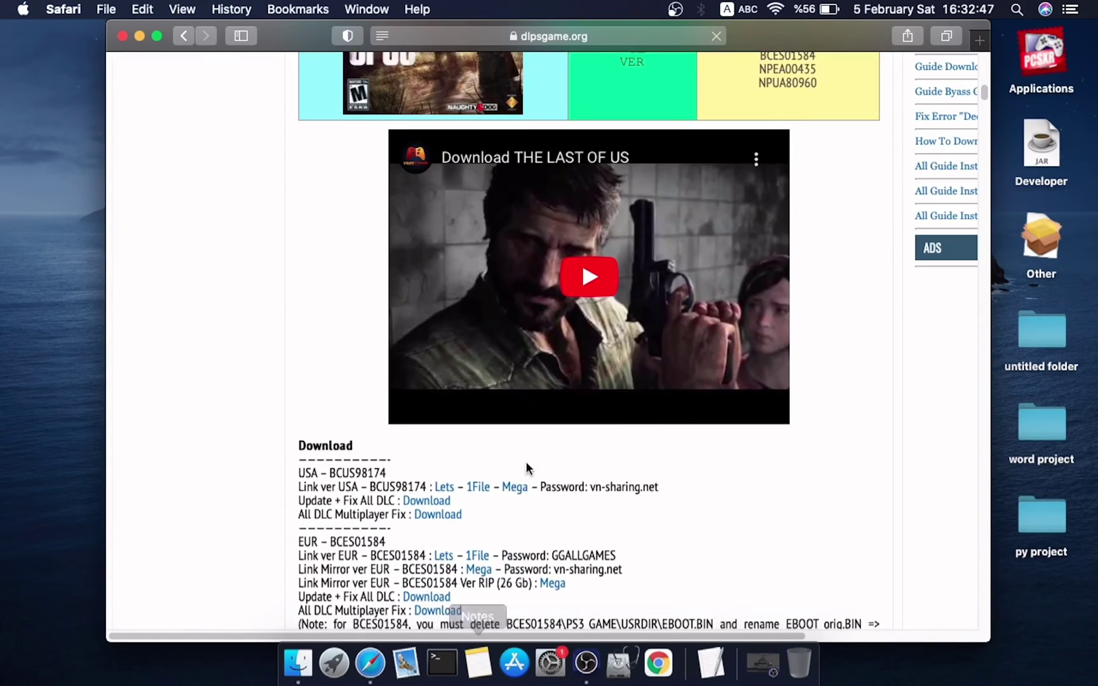
scroll(537, 443, down, 4)
scroll(538, 443, up, 1)
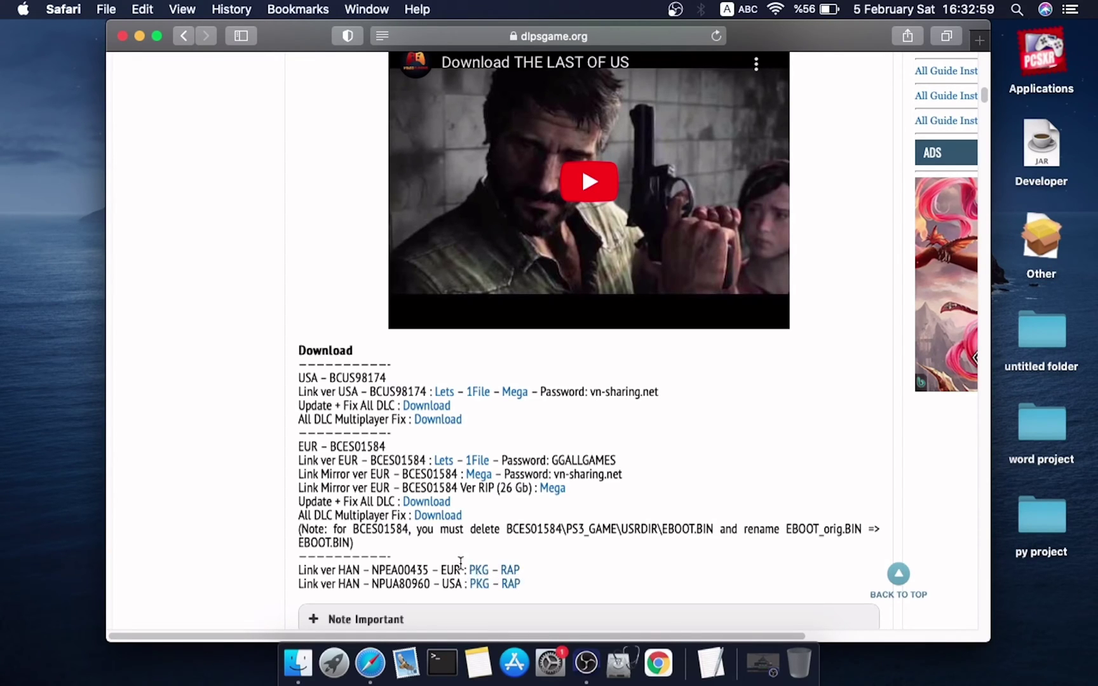
Download the EUR version's RAP license for The Last of Us, closing the popup tab
drag(441, 570, 495, 570)
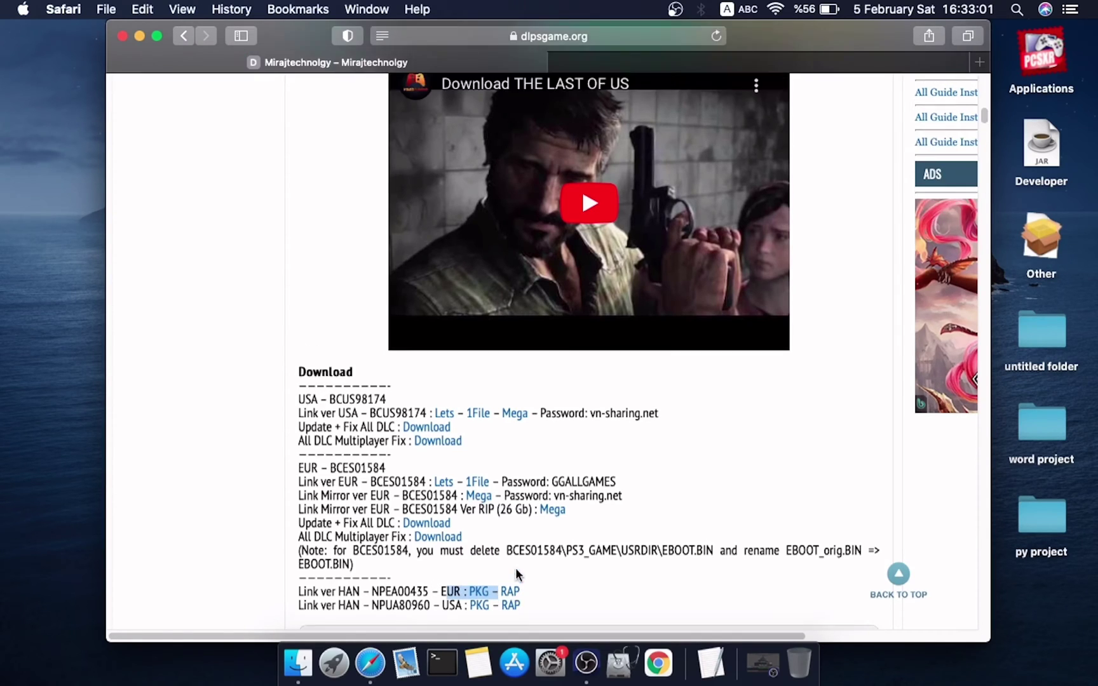
click(516, 570)
click(556, 62)
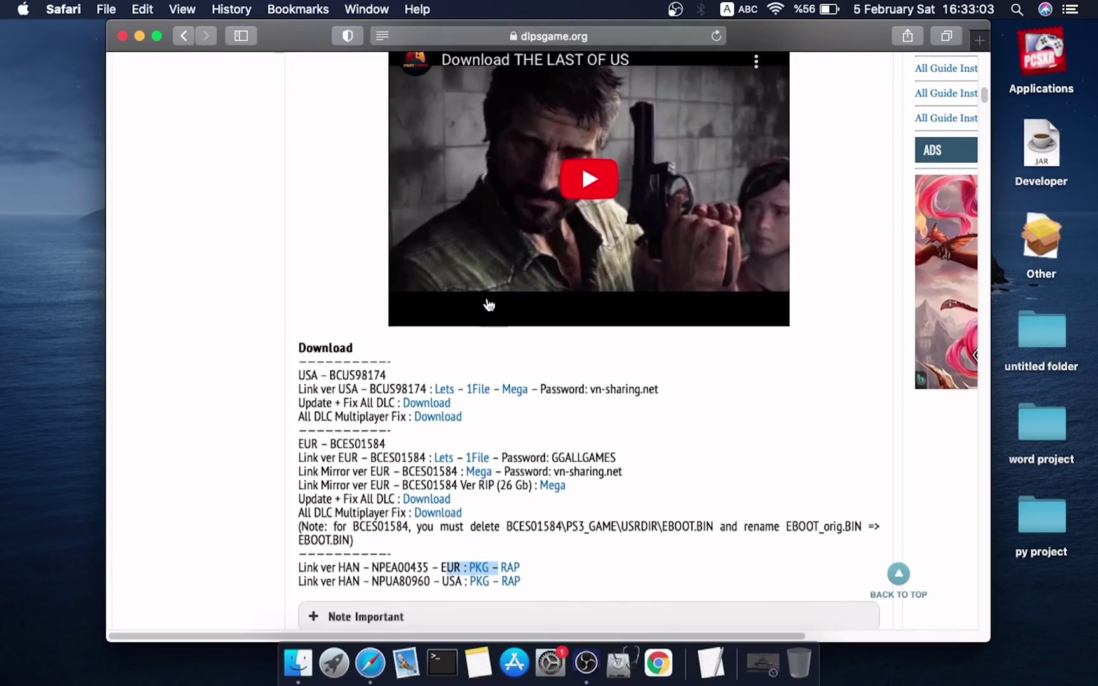
scroll(486, 306, down, 1)
click(513, 553)
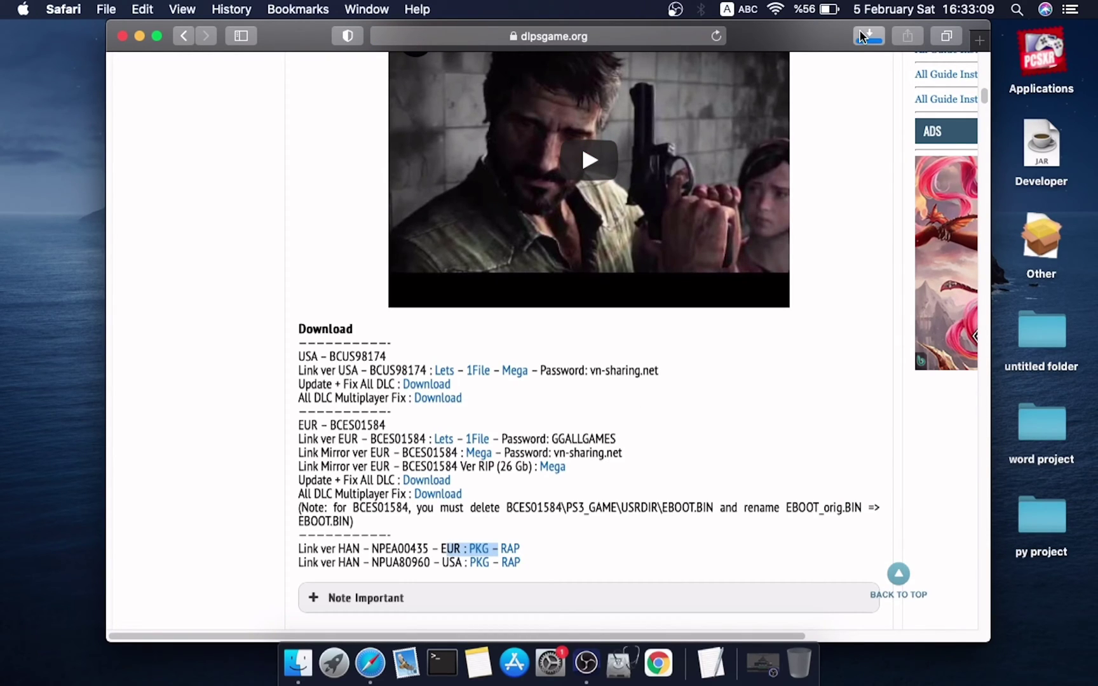
Move the downloaded RAP file to the Desktop, keeping both copies
click(863, 52)
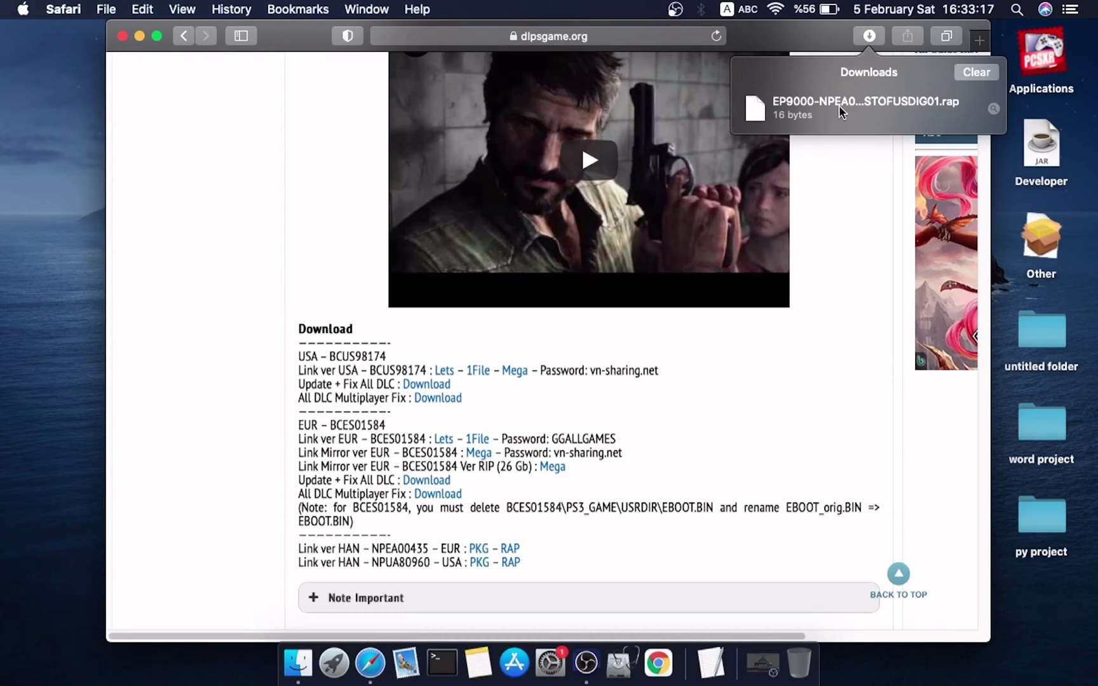
drag(837, 112, 49, 120)
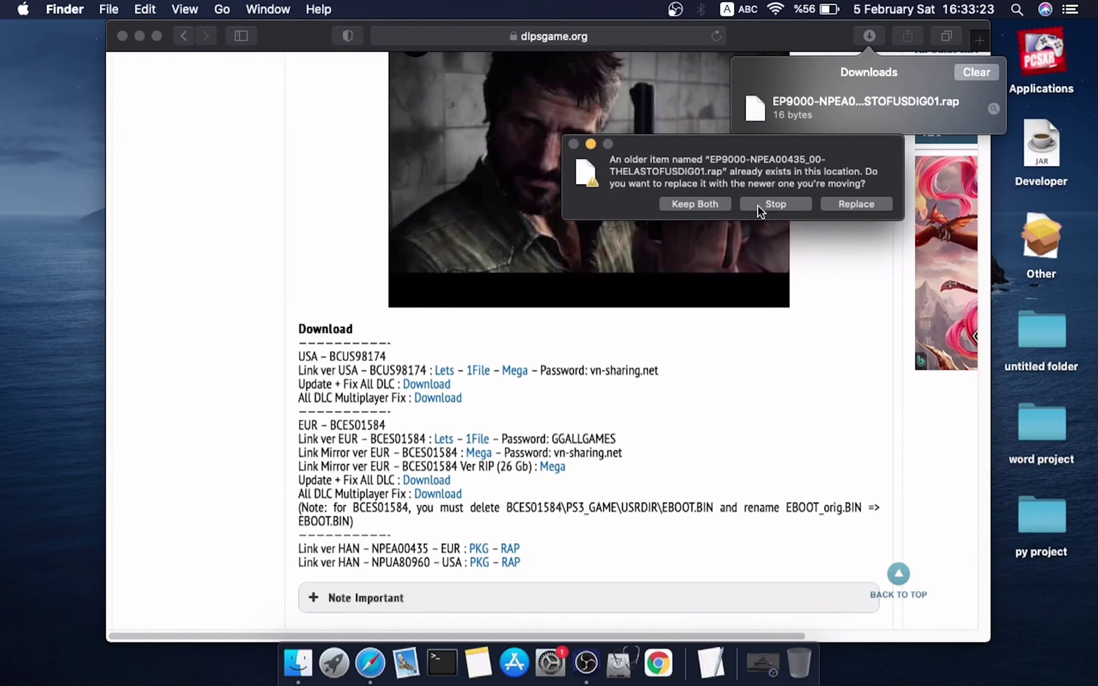
click(667, 204)
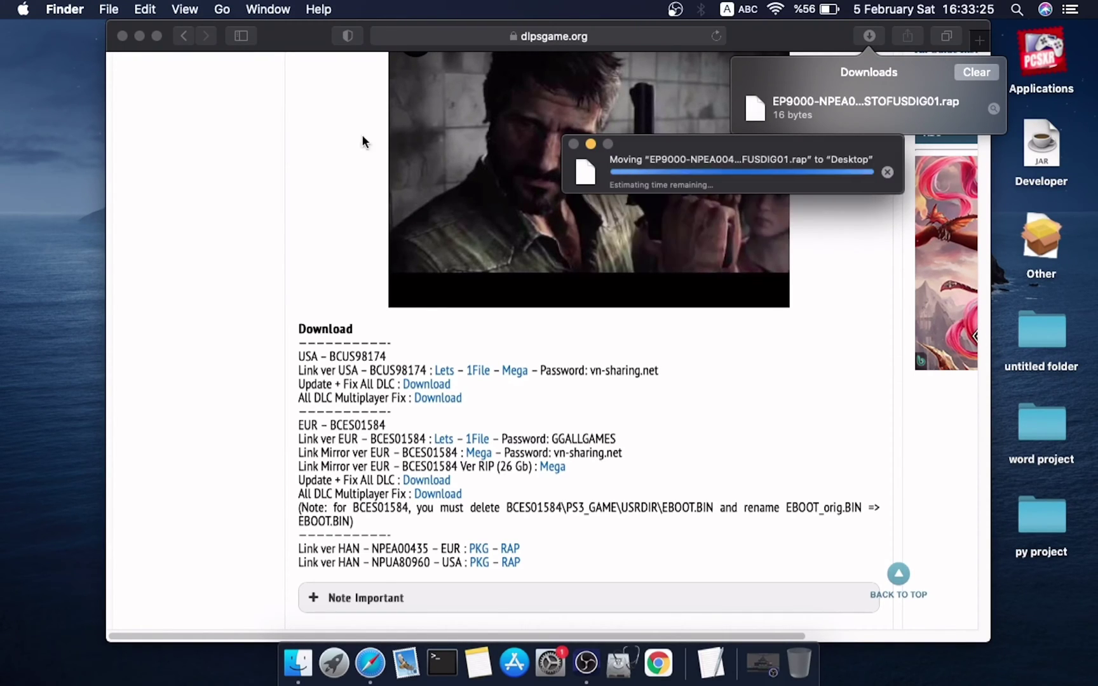
click(296, 41)
Hide Safari, confirm in Disk Utility that UNTITLED is MS-DOS FAT32, then quit
key(super+h)
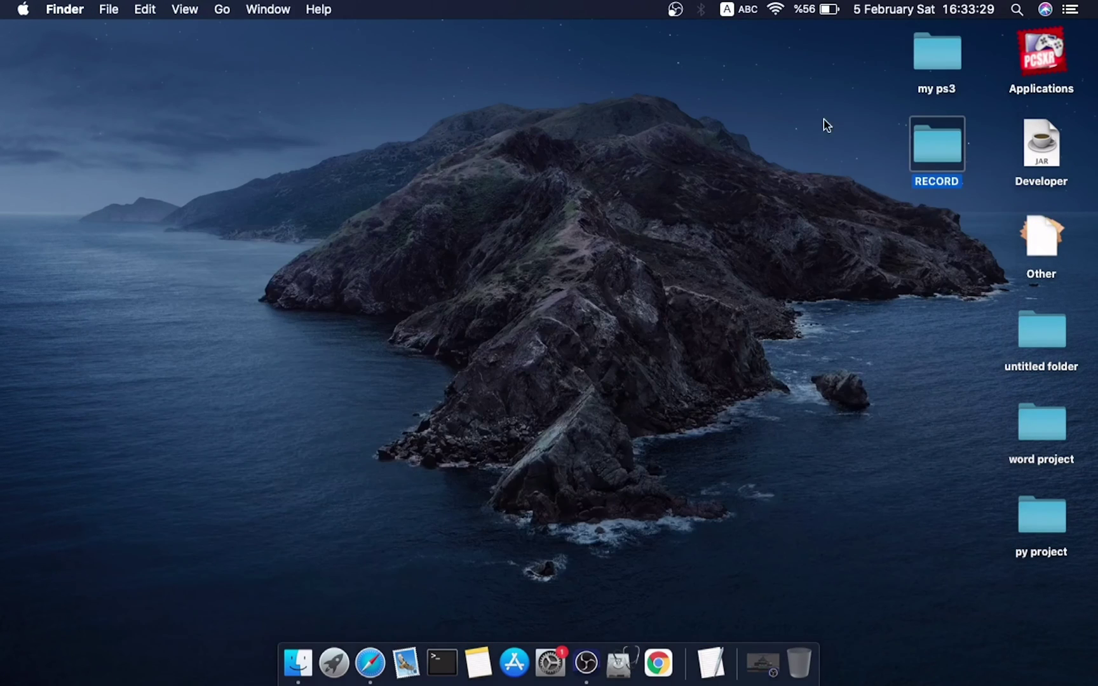
click(1029, 234)
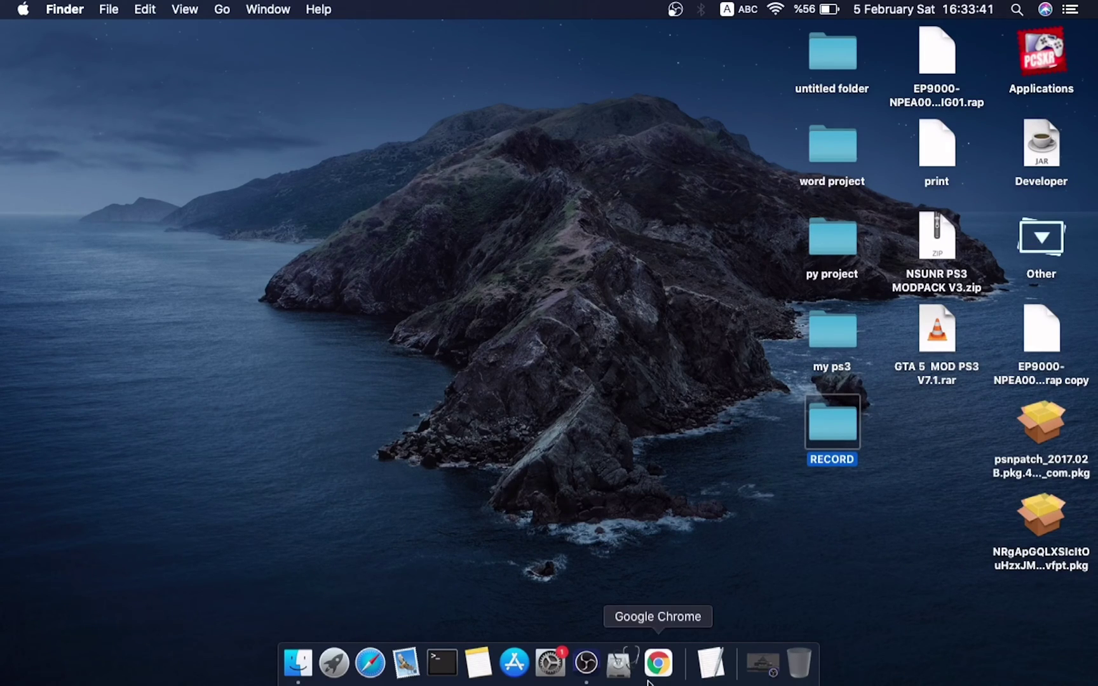
click(612, 663)
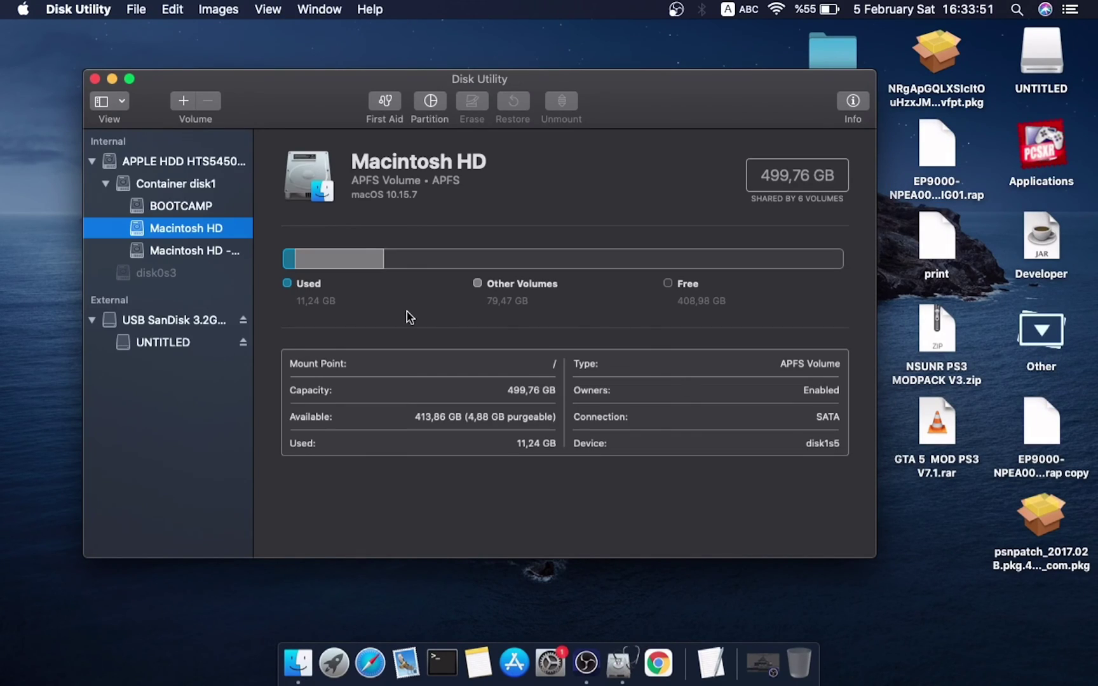
click(158, 348)
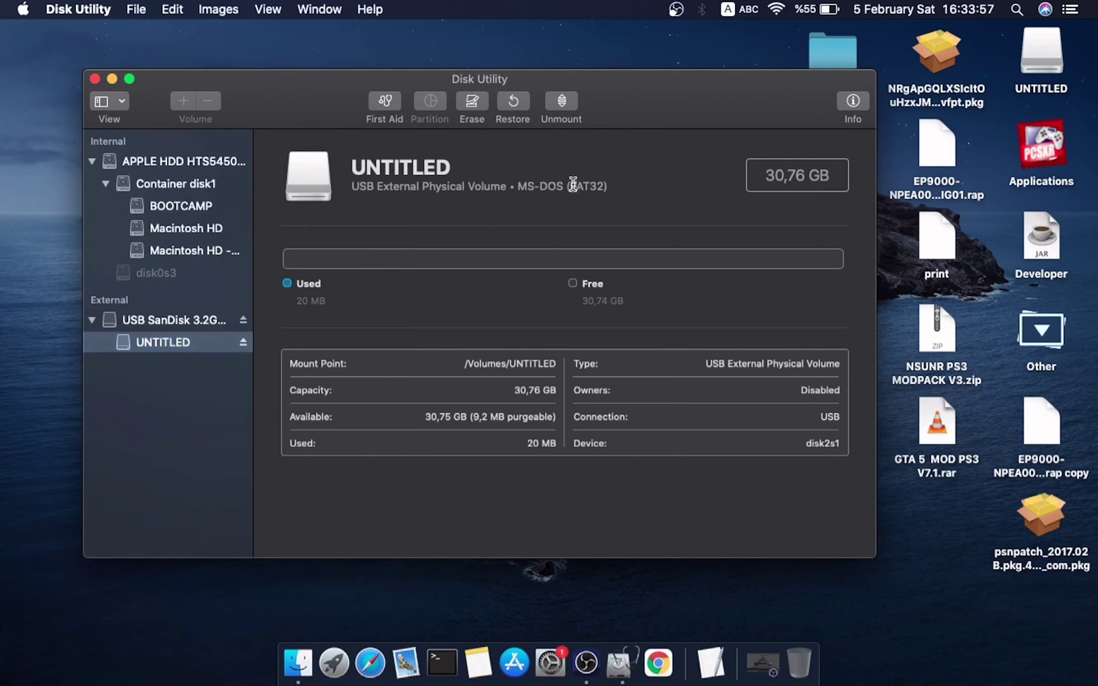
drag(566, 185, 608, 186)
click(95, 78)
Move the duplicate RAP file to Trash and open the UNTITLED USB drive
drag(1052, 464, 807, 652)
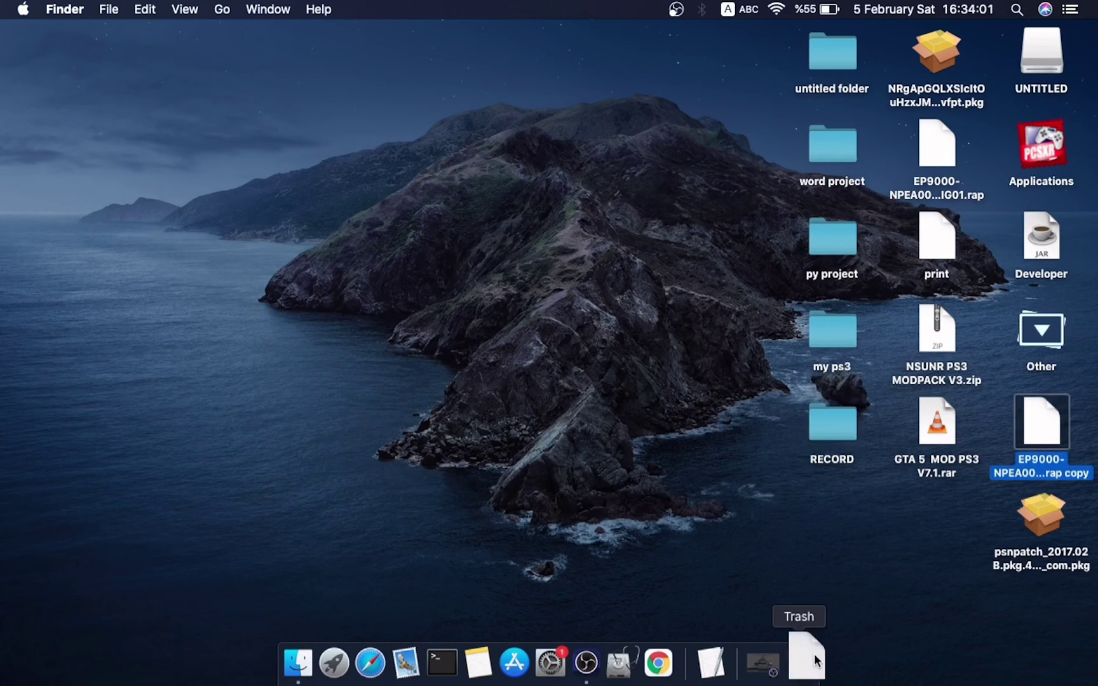
drag(1041, 421, 798, 662)
click(1045, 68)
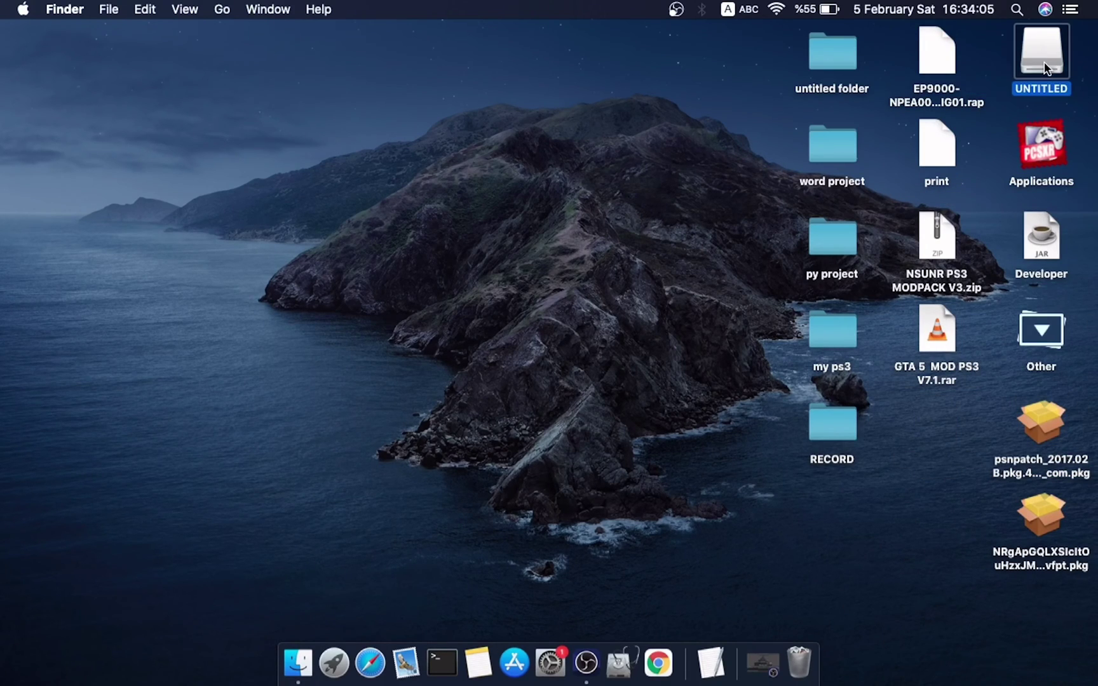
double_click(1046, 68)
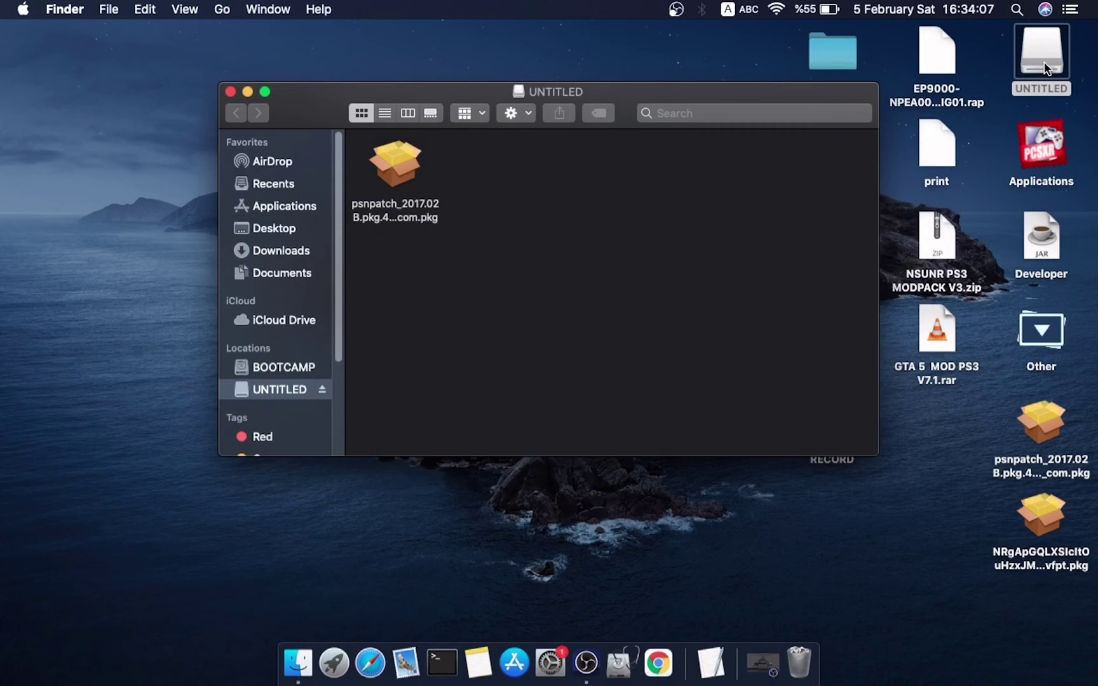
Create an exdata folder on UNTITLED and copy the RAP license file into it
right_click(518, 173)
click(549, 178)
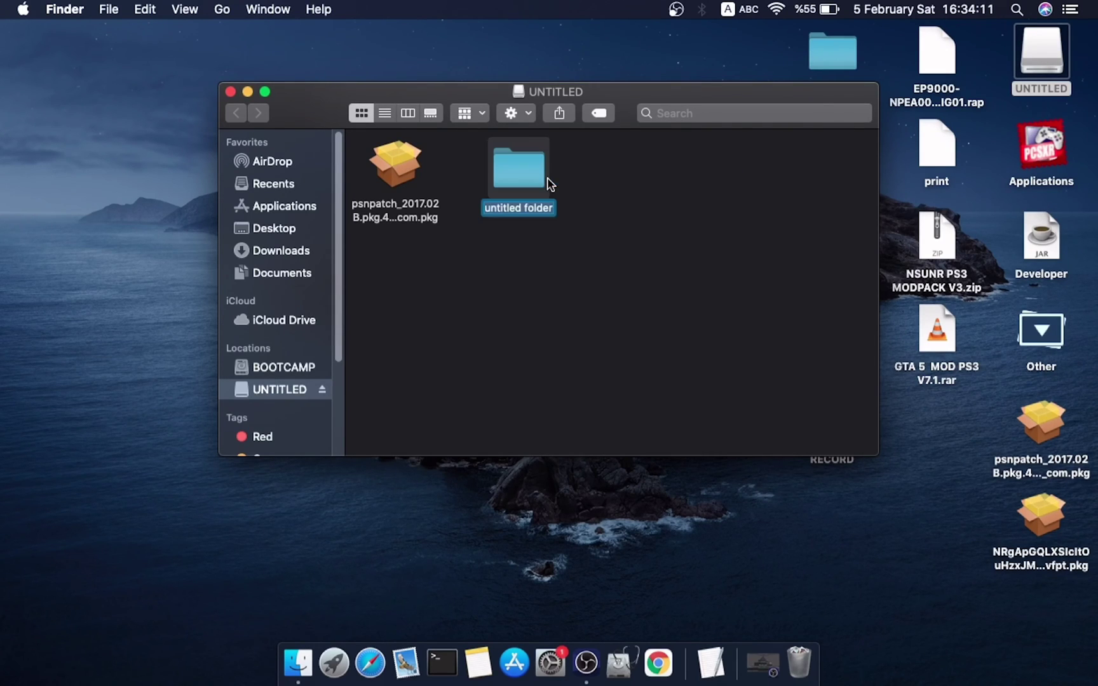
text(exdata)
key(Return)
double_click(532, 163)
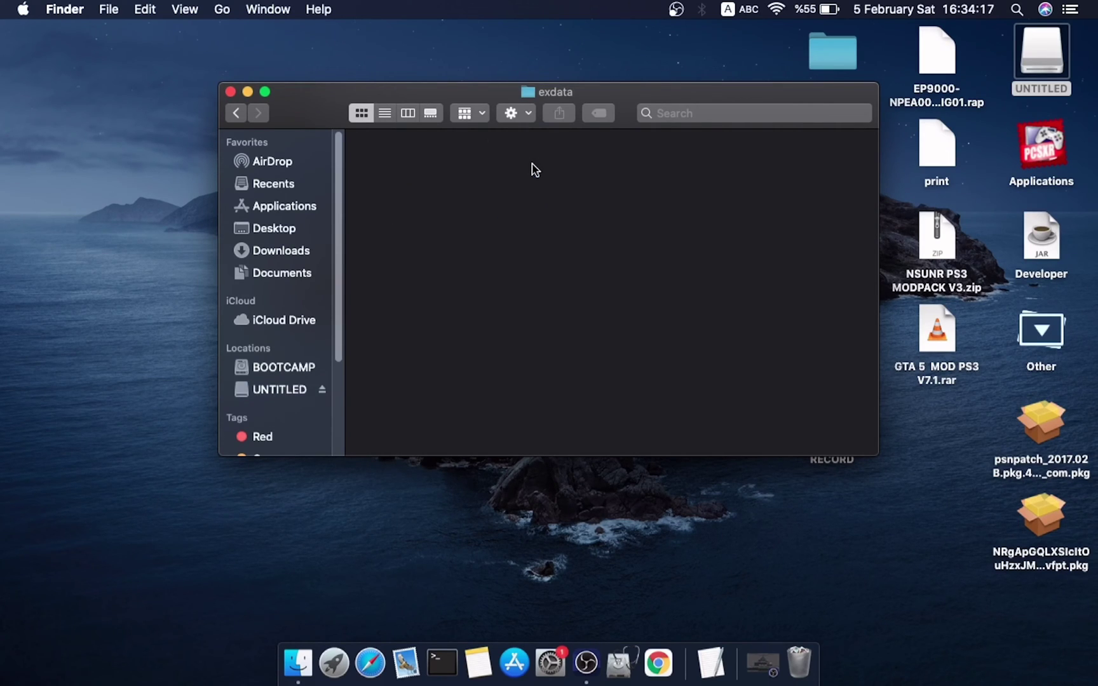
drag(938, 57, 439, 189)
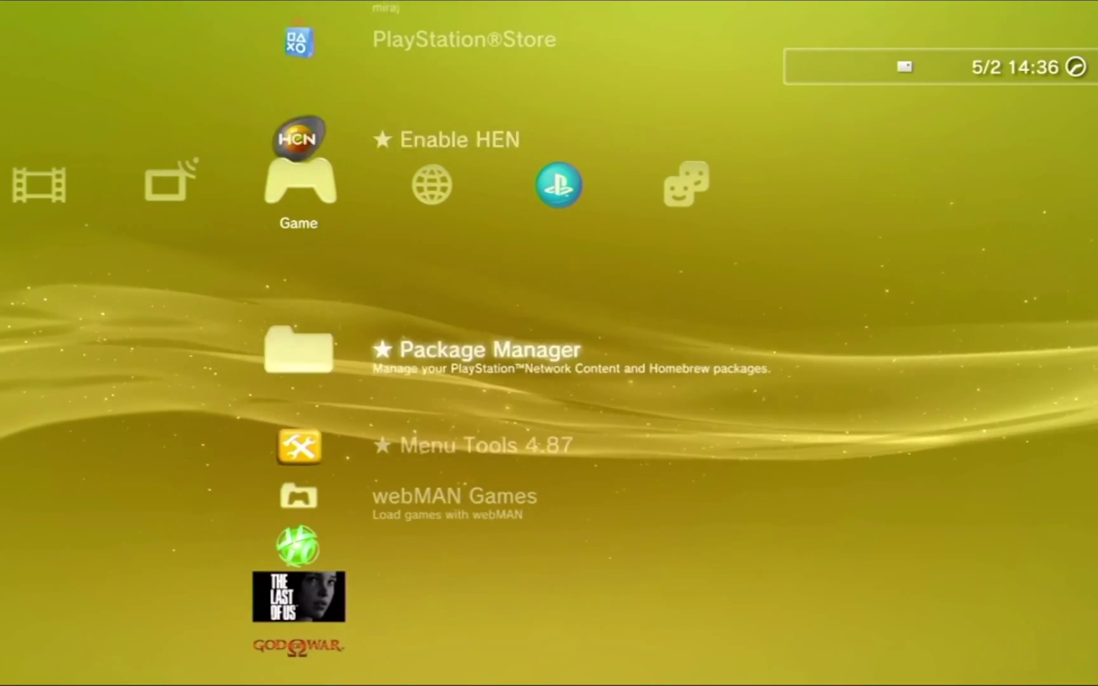
Navigate the XMB Game column to PSN Patch 2017.02/B and launch it
key(Down)
key(Down)
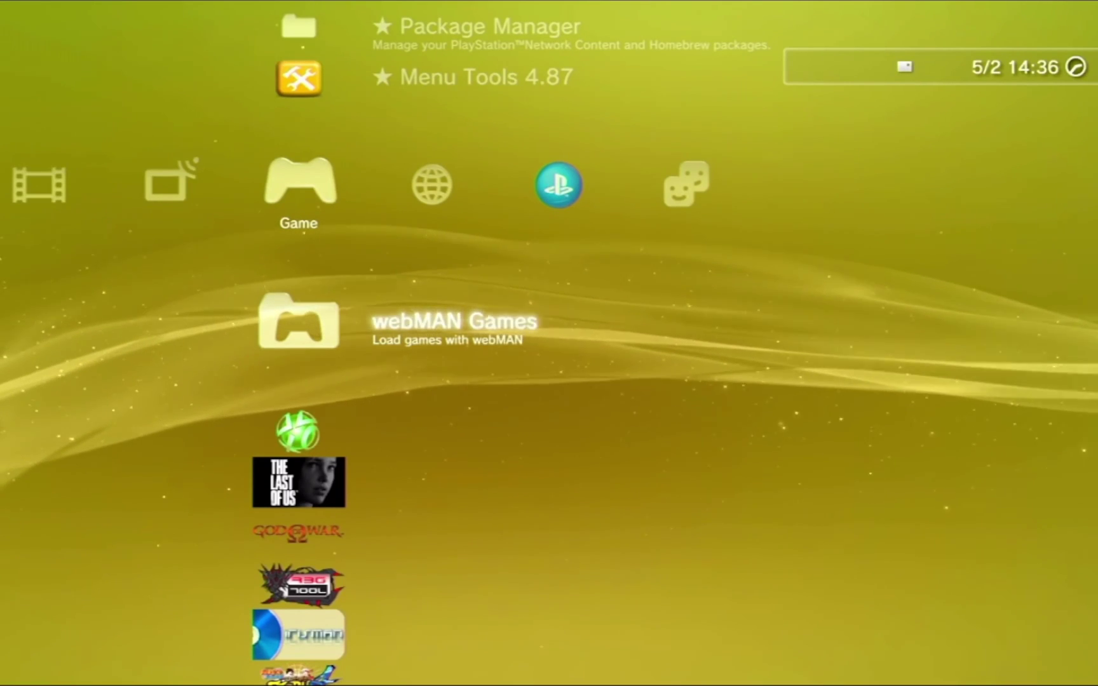
key(Down)
key(Down)
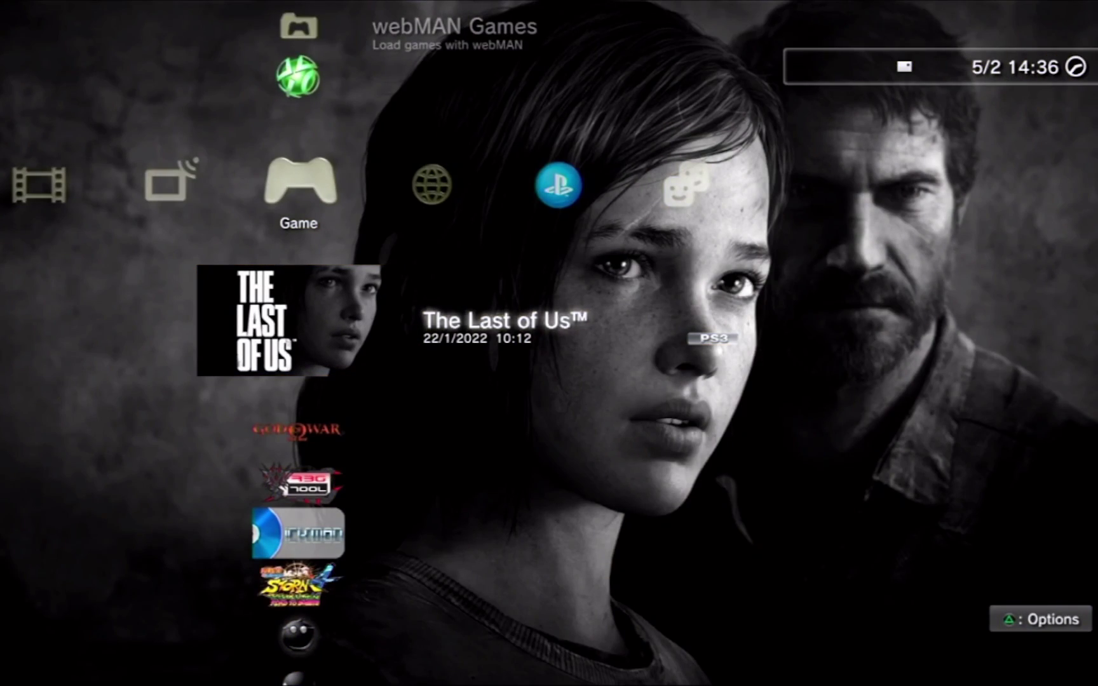
key(Up)
key(Down)
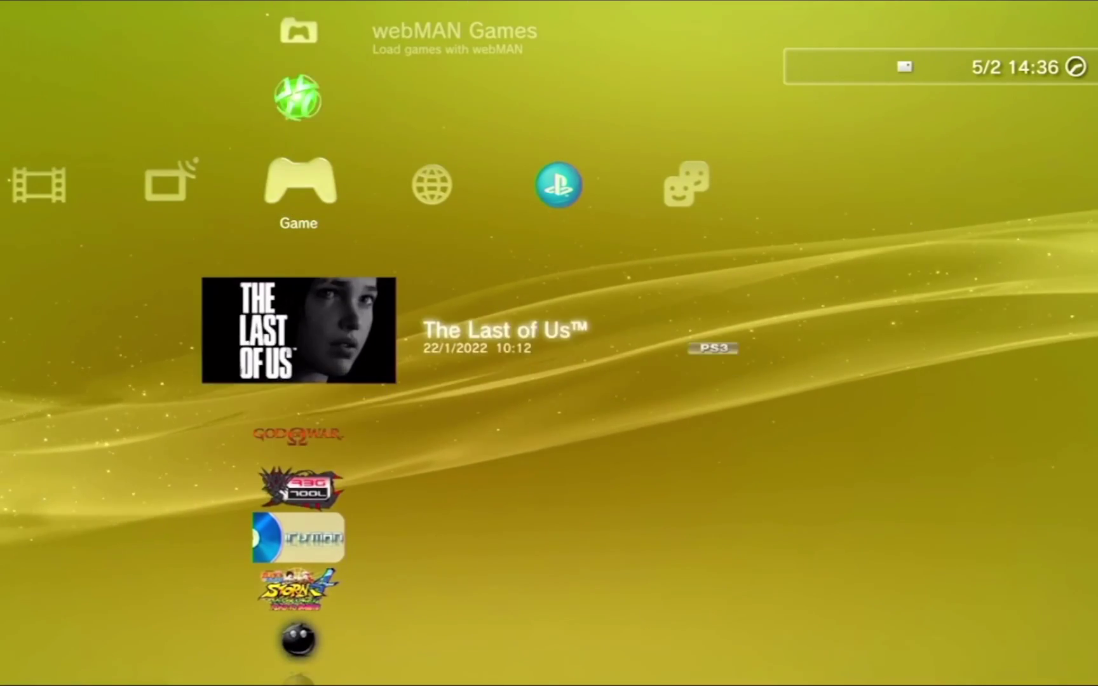
key(Up)
key(Up)
key(Up)
key(Left)
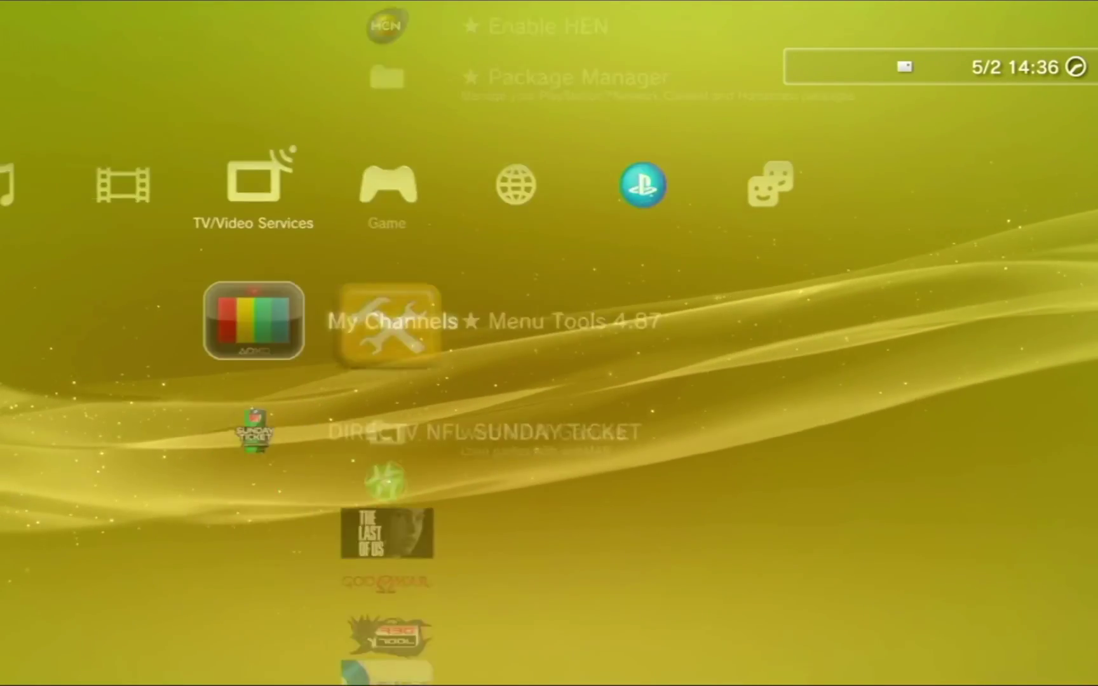
key(Left)
key(Right)
key(Right)
key(Down)
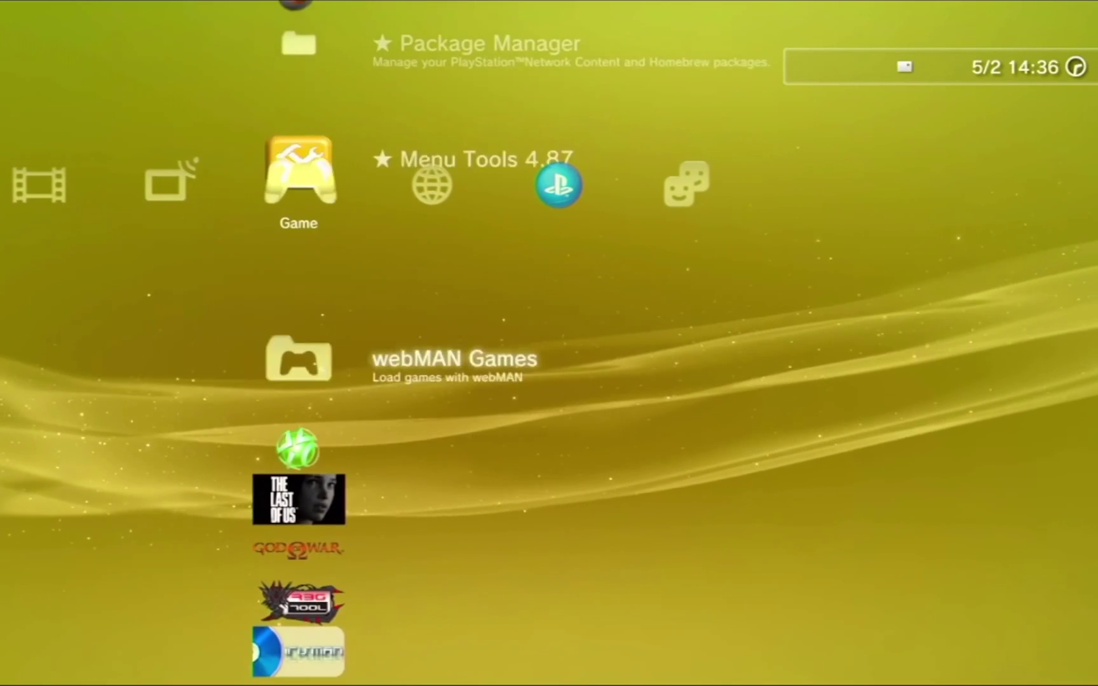
key(Down)
key(Return)
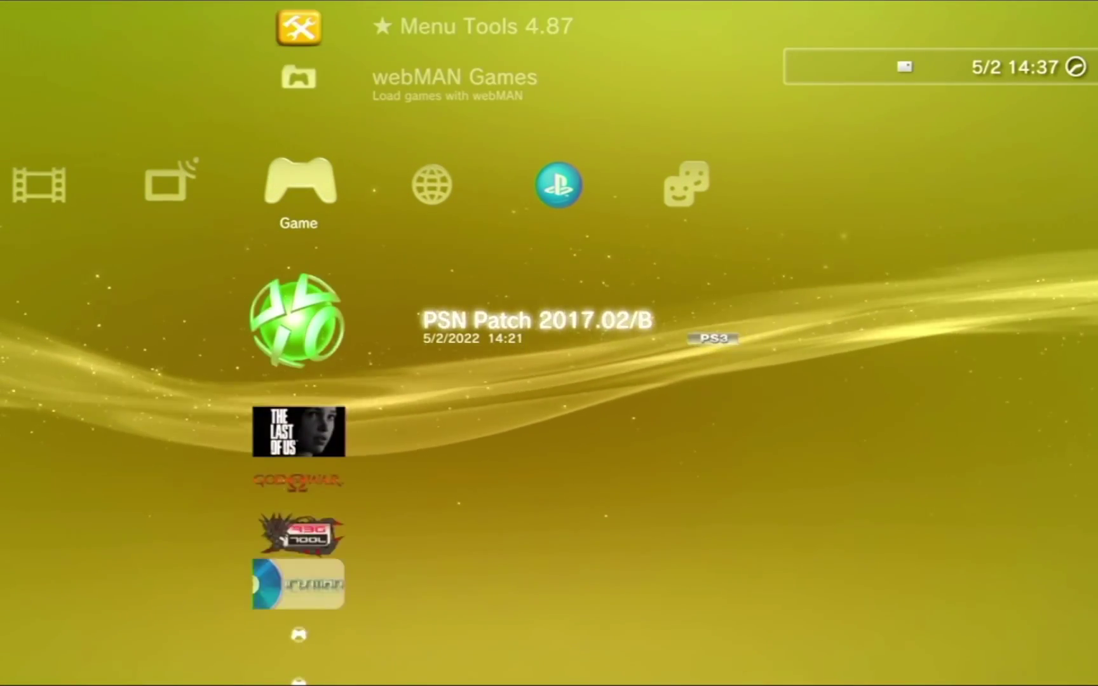
Launch The Last of Us and dismiss the 80029513 copyright protection error
key(Down)
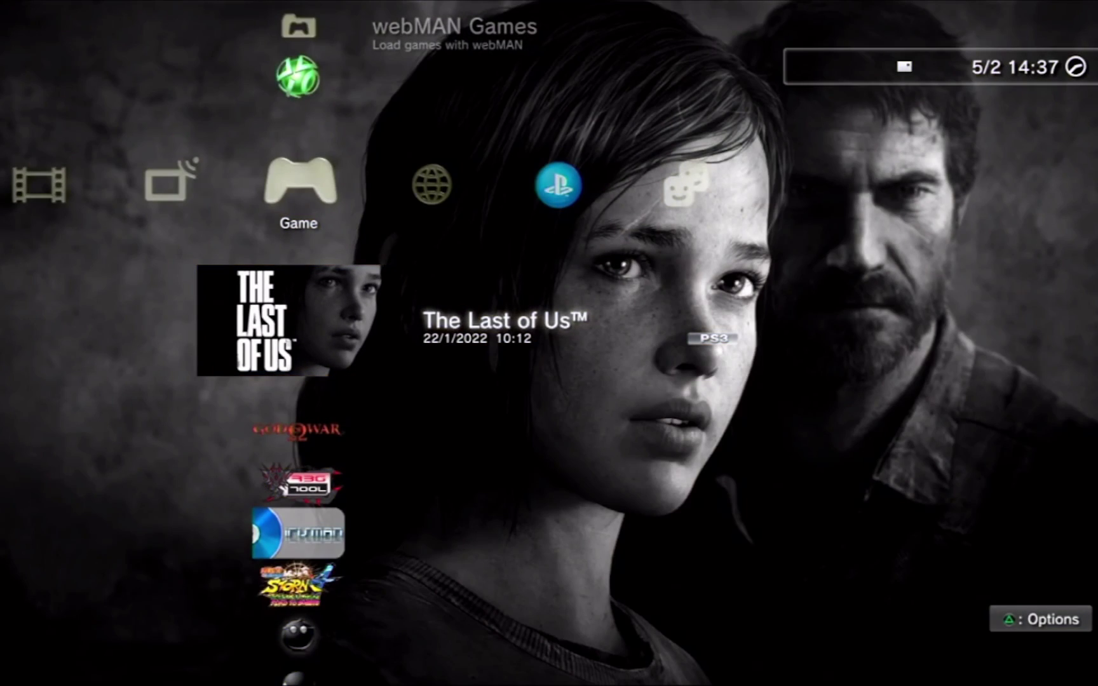
key(Left)
key(Right)
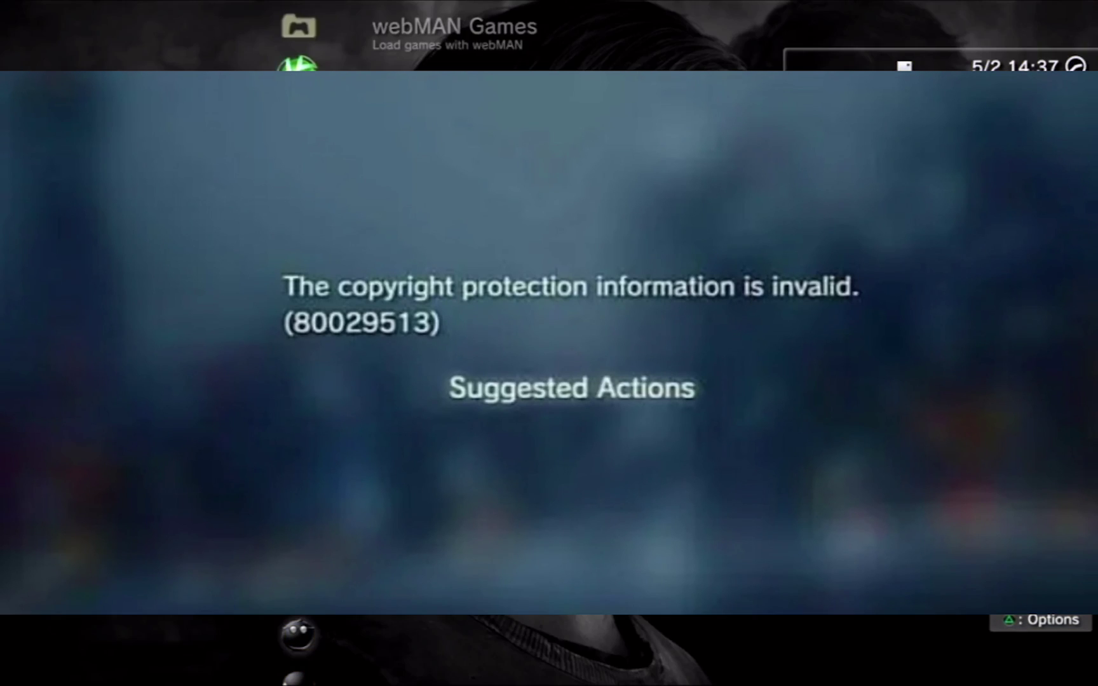
key(Escape)
Move the XMB selection back up to PSN Patch 2017.02/B
key(Down)
key(Left)
key(Right)
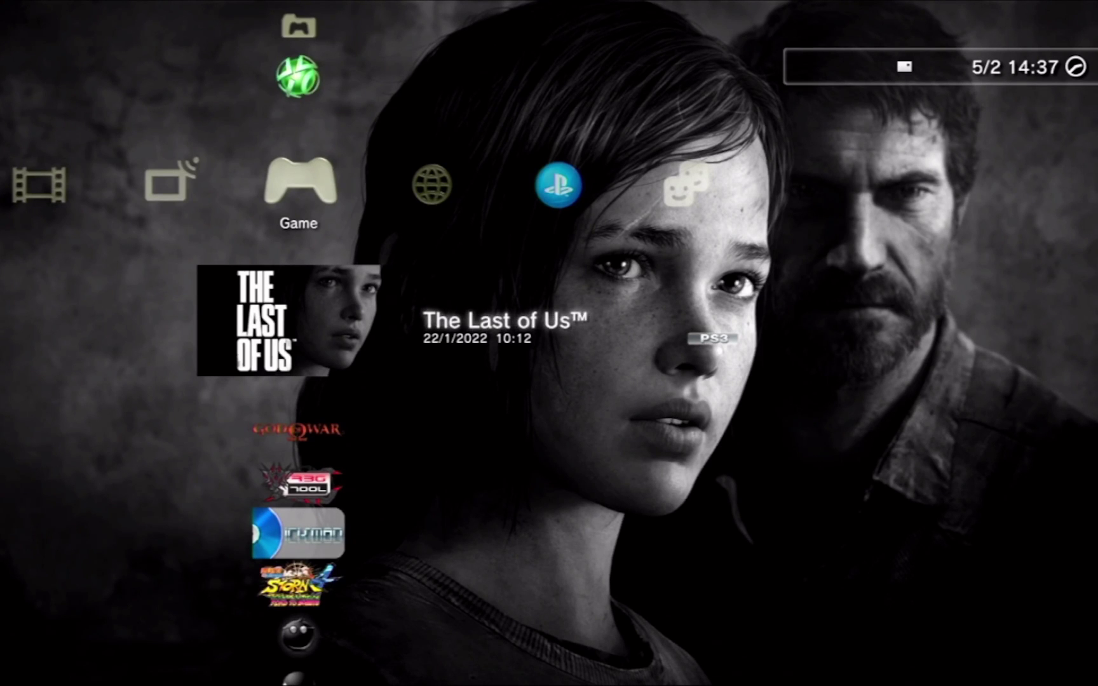
key(Up)
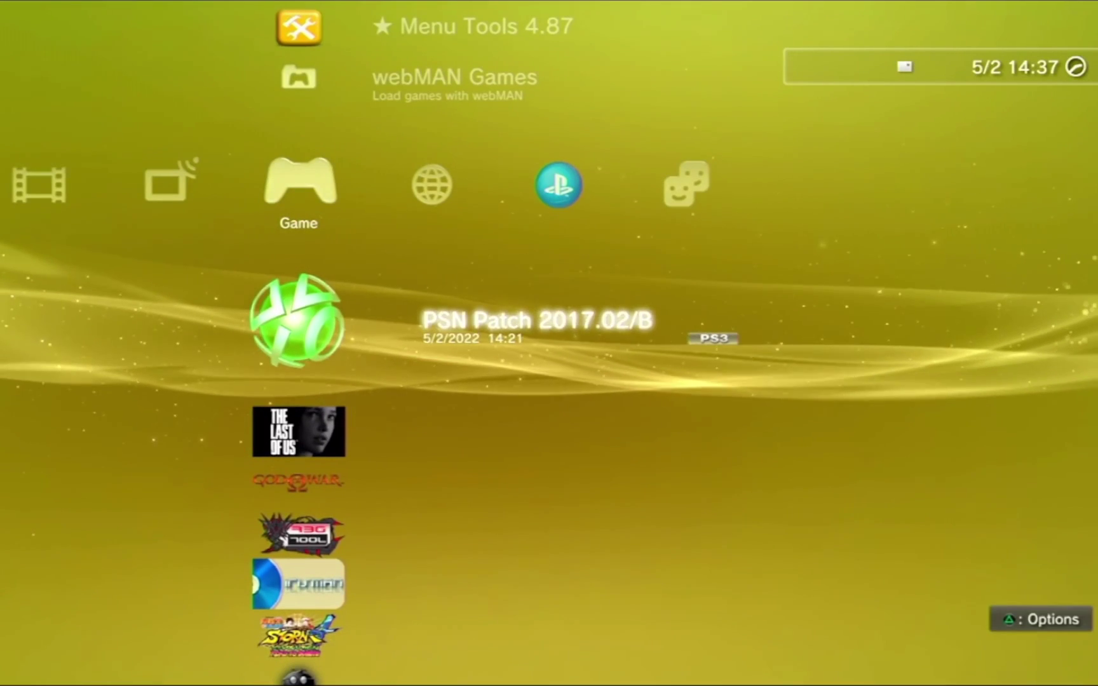